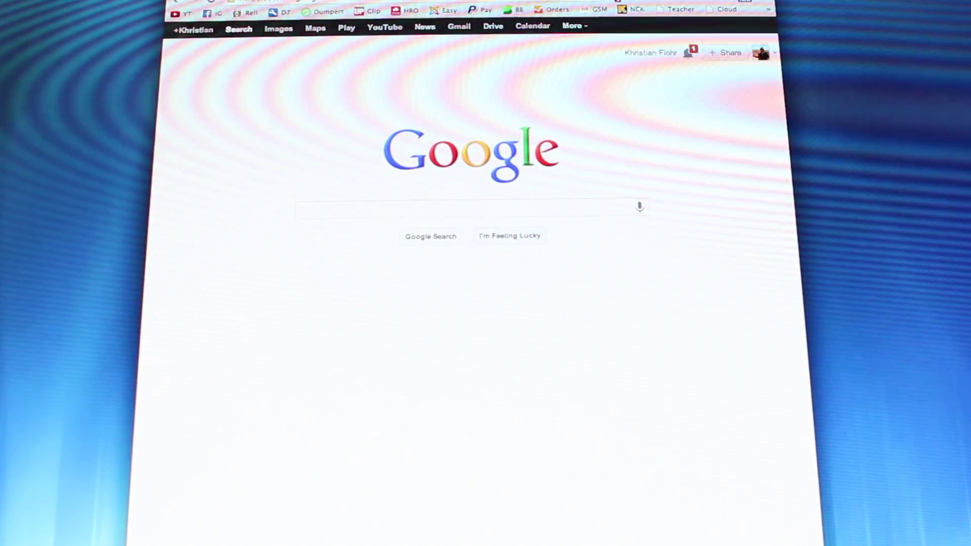
{"action": "type", "text": "unlo"}
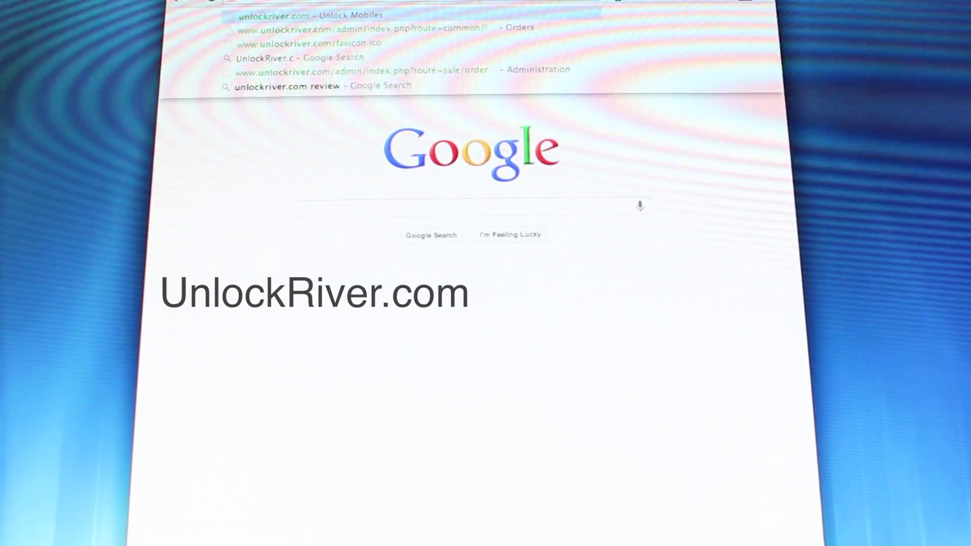
Load the unlockriver.com homepage from the address bar suggestion.
{"action": "key", "text": "Escape"}
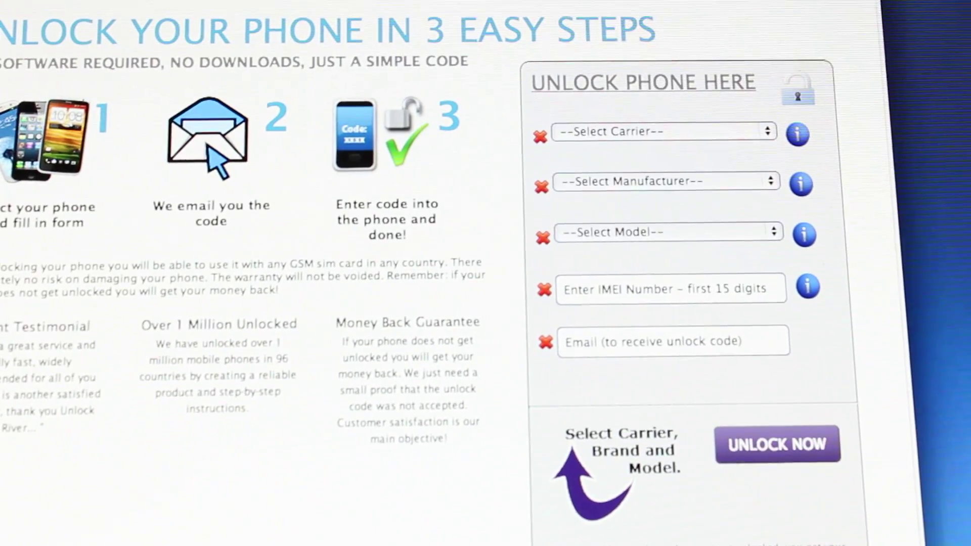
Choose carrier Canada - Rogers, manufacturer Blackberry and model Blackberry Q5 Worldwide in the unlock form.
{"action": "left_click", "coordinate": [711, 129]}
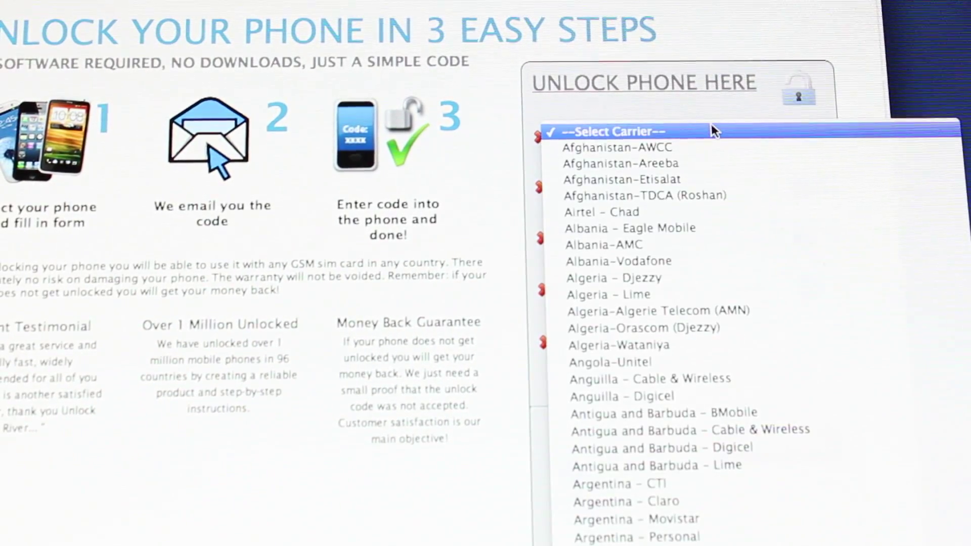
{"action": "scroll", "coordinate": [710, 125], "scroll_direction": "down", "scroll_amount": 5}
{"action": "scroll", "coordinate": [728, 228], "scroll_direction": "down", "scroll_amount": 5}
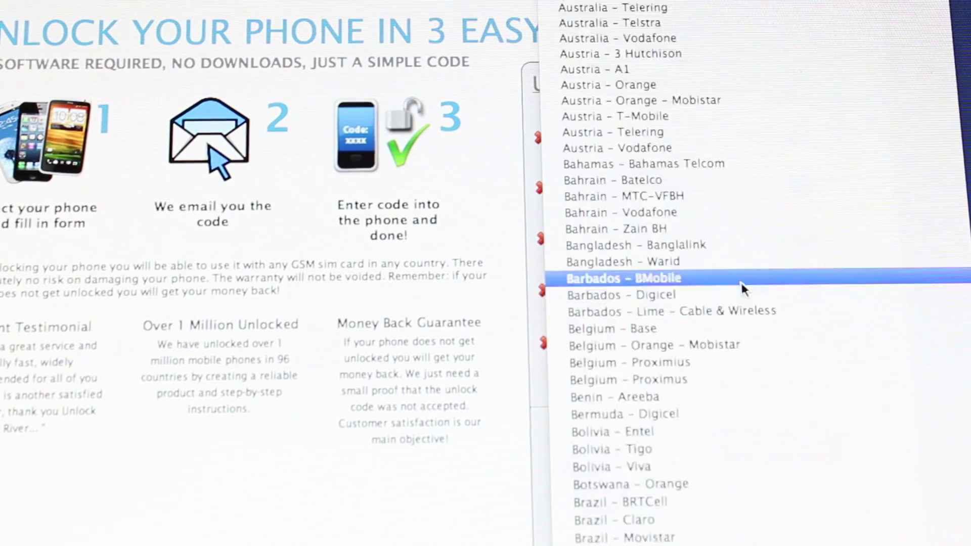
{"action": "scroll", "coordinate": [741, 286], "scroll_direction": "down", "scroll_amount": 5}
{"action": "scroll", "coordinate": [735, 277], "scroll_direction": "down", "scroll_amount": 1}
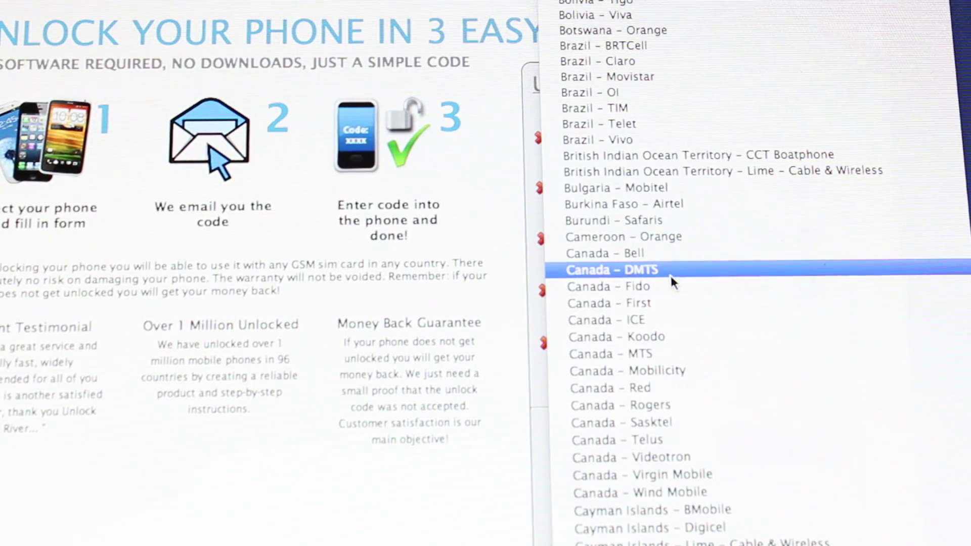
{"action": "scroll", "coordinate": [670, 273], "scroll_direction": "down", "scroll_amount": 1}
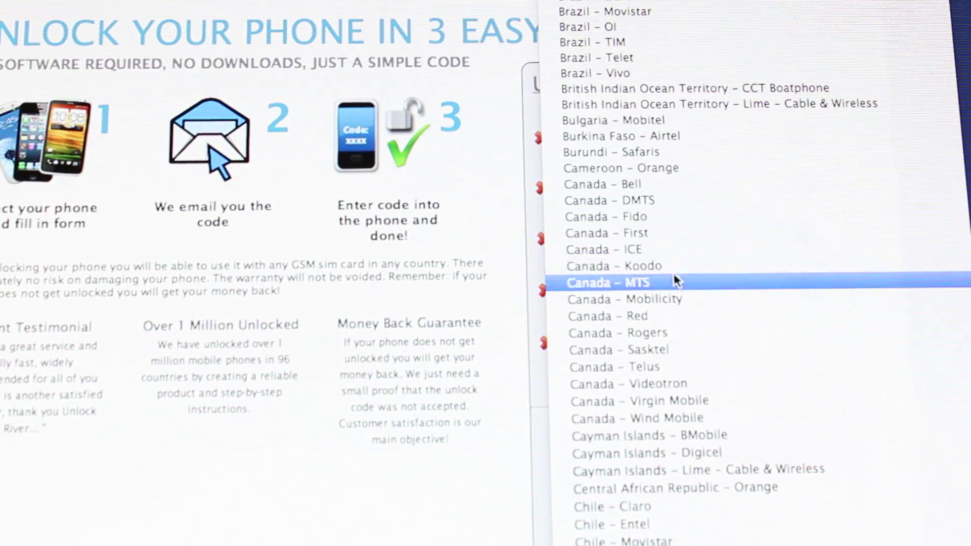
{"action": "scroll", "coordinate": [675, 297], "scroll_direction": "down", "scroll_amount": 2}
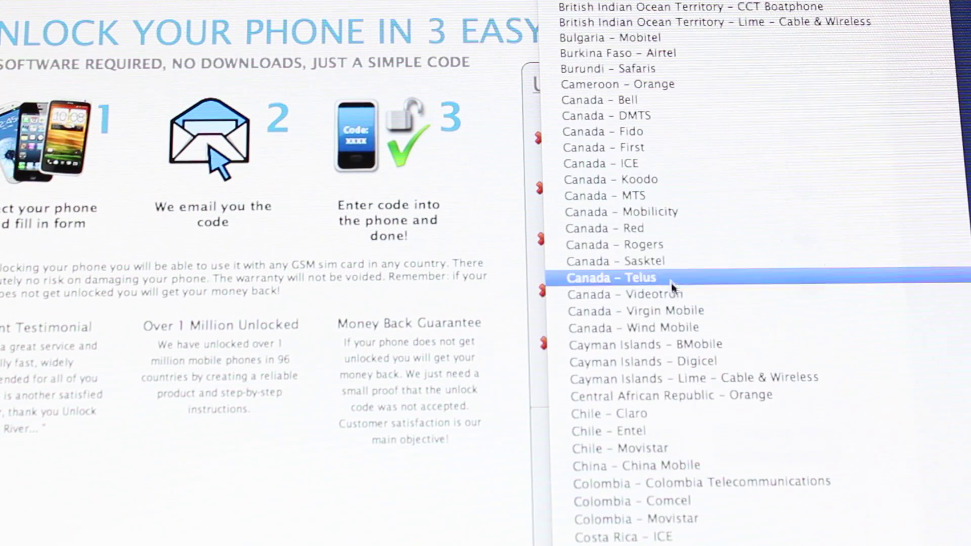
{"action": "left_click", "coordinate": [660, 245]}
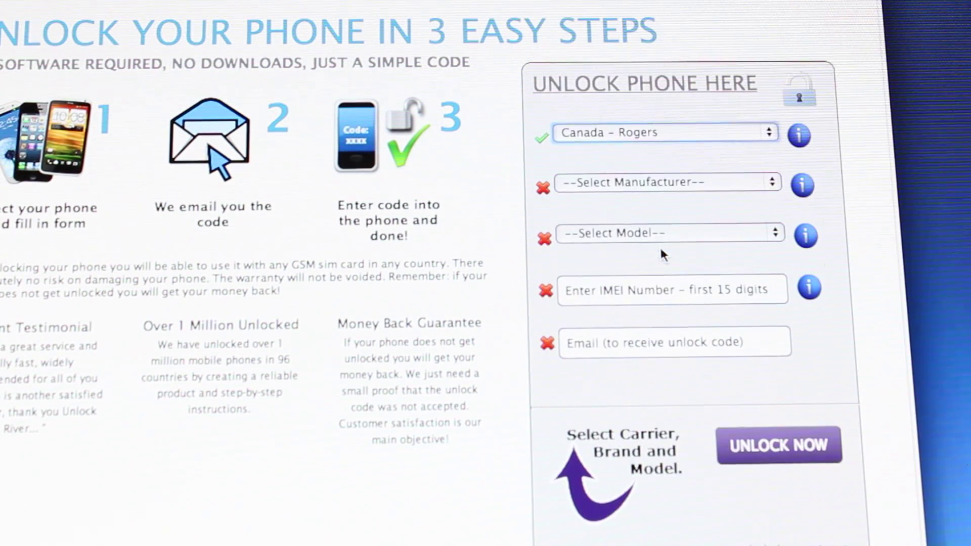
{"action": "left_click", "coordinate": [659, 186]}
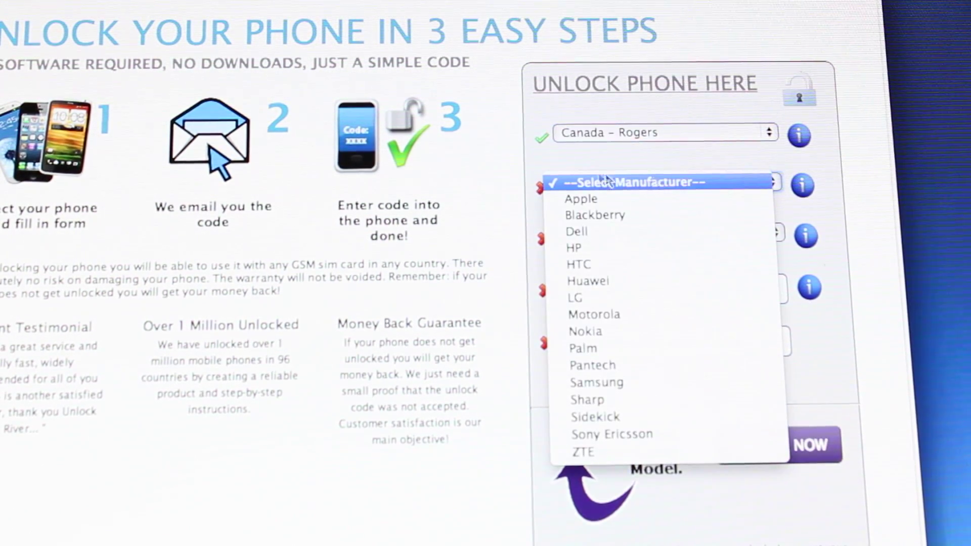
{"action": "left_click", "coordinate": [617, 213]}
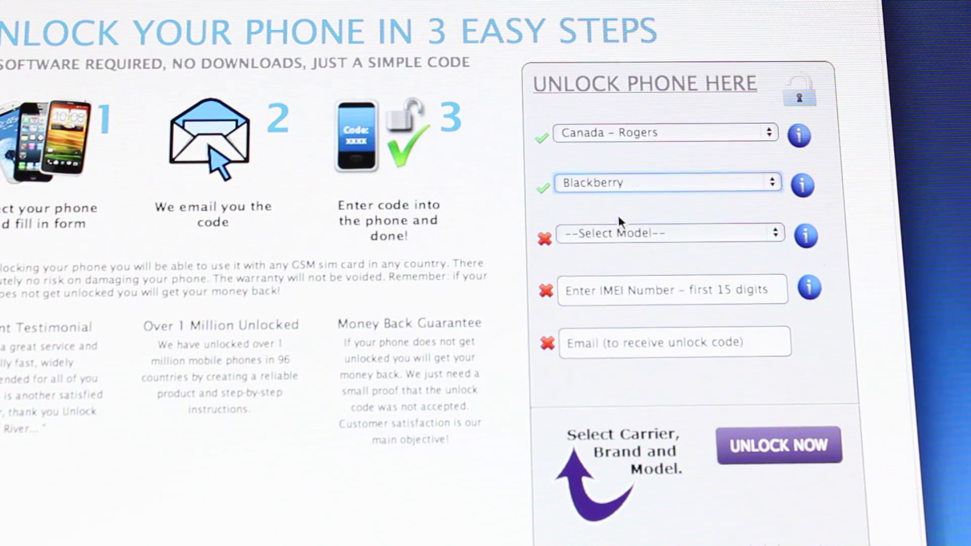
{"action": "left_click", "coordinate": [680, 233]}
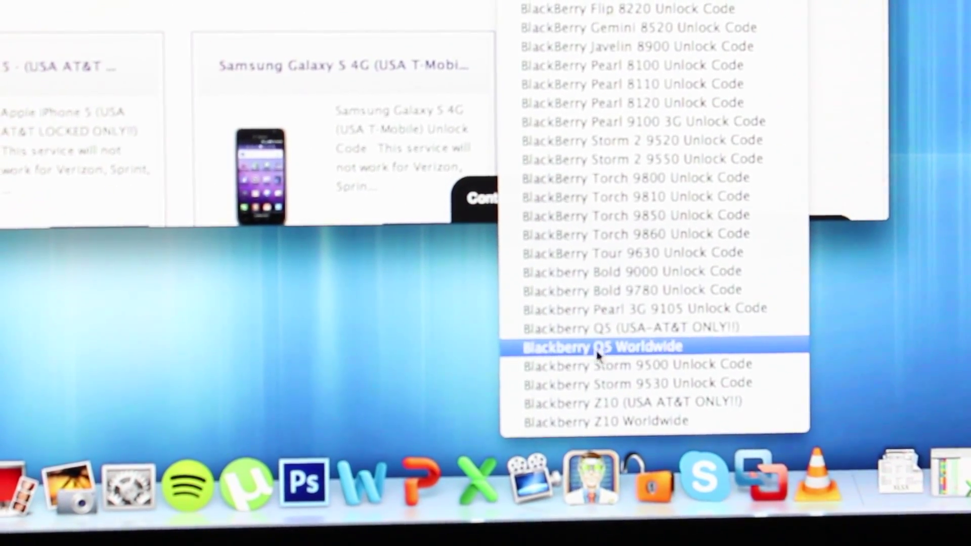
{"action": "left_click", "coordinate": [611, 348]}
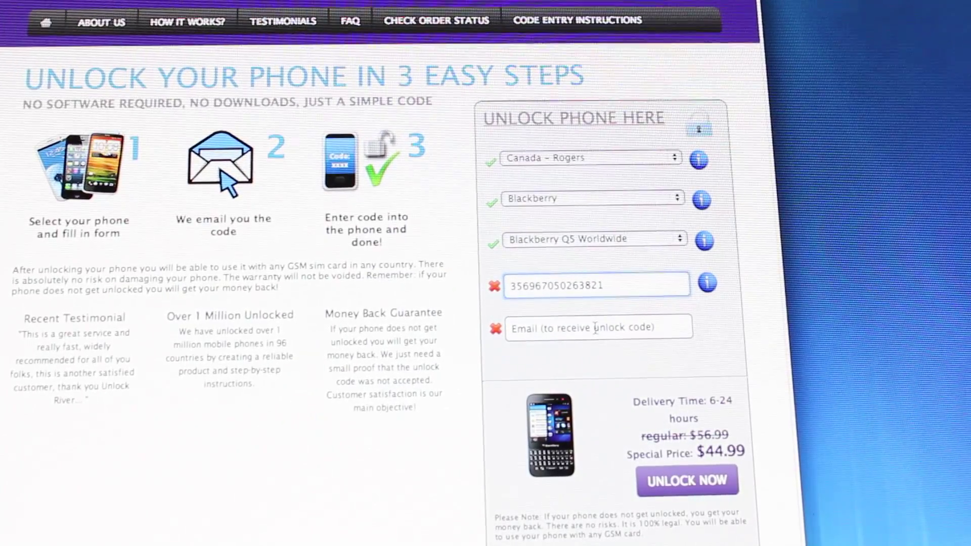
{"action": "type", "text": "isflo"}
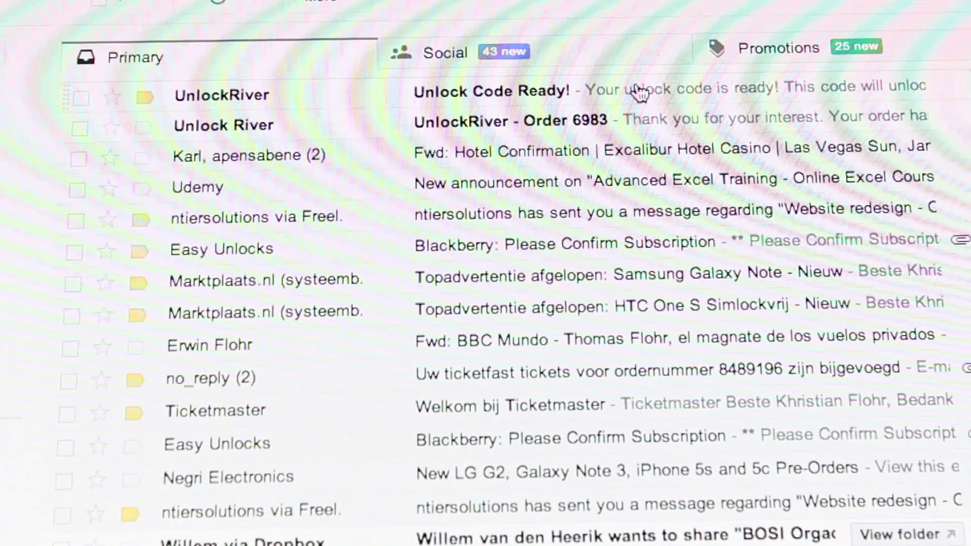
Open UnlockRiver's 'Unlock Code Ready!' email in the Primary inbox.
{"action": "left_click", "coordinate": [639, 93]}
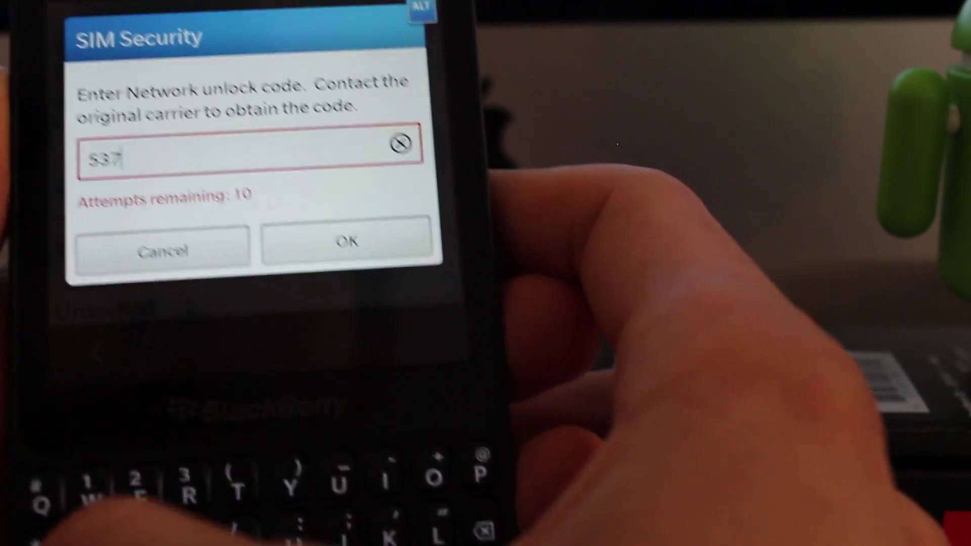
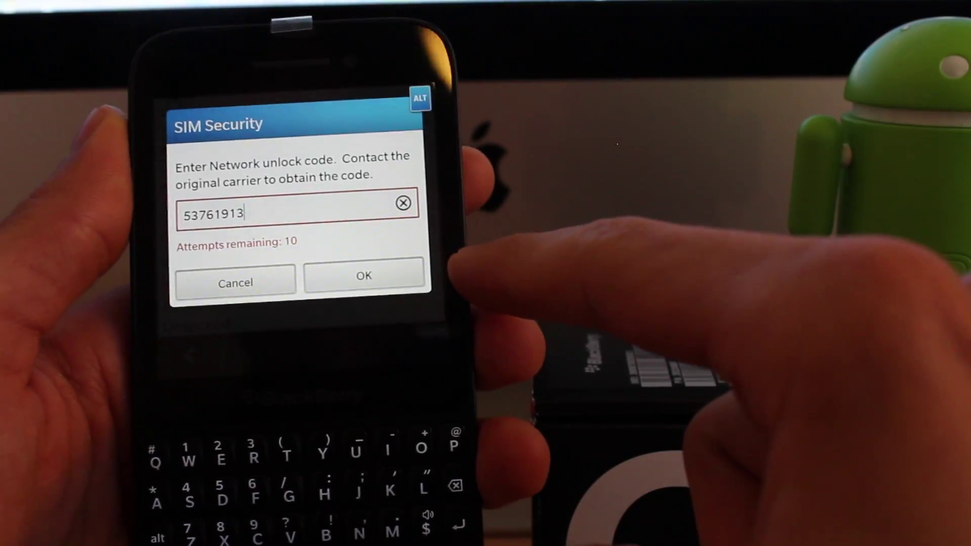
Submit the full emailed unlock code in the SIM Security prompt.
{"action": "left_click", "coordinate": [380, 279]}
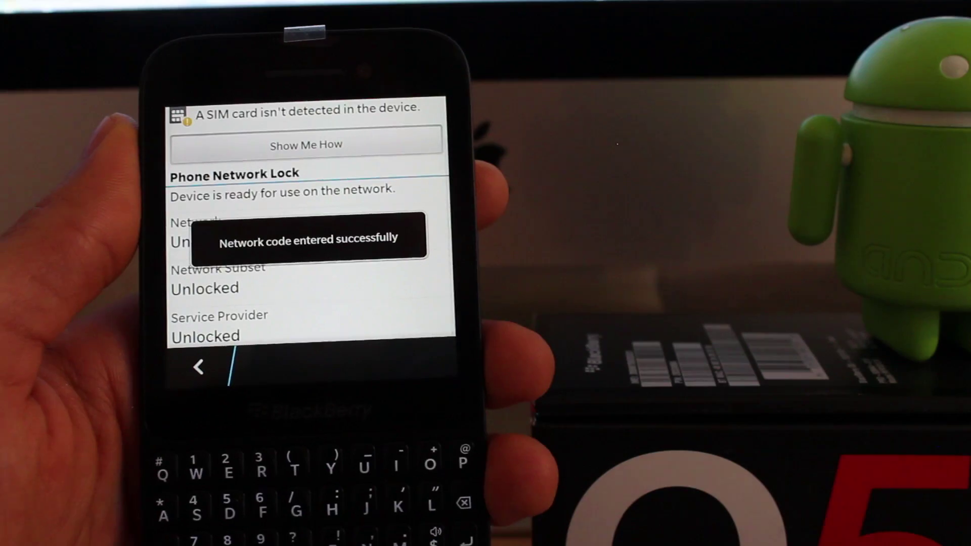